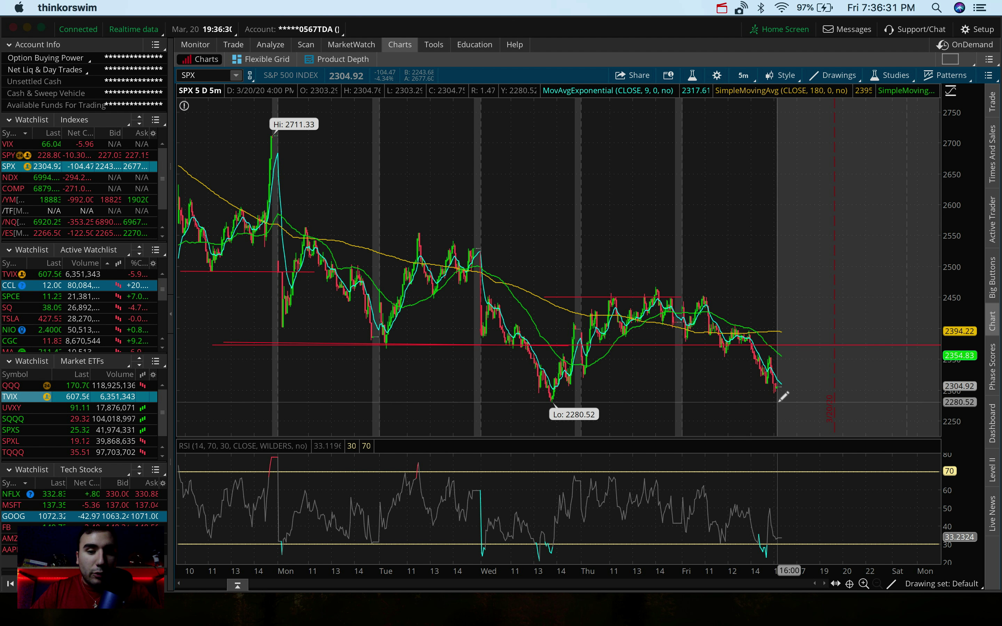
Step: Switch the SPX chart to 20 days of hourly candles and enter $DJI in the Indexes watchlist
scroll(783, 396, "up", 5)
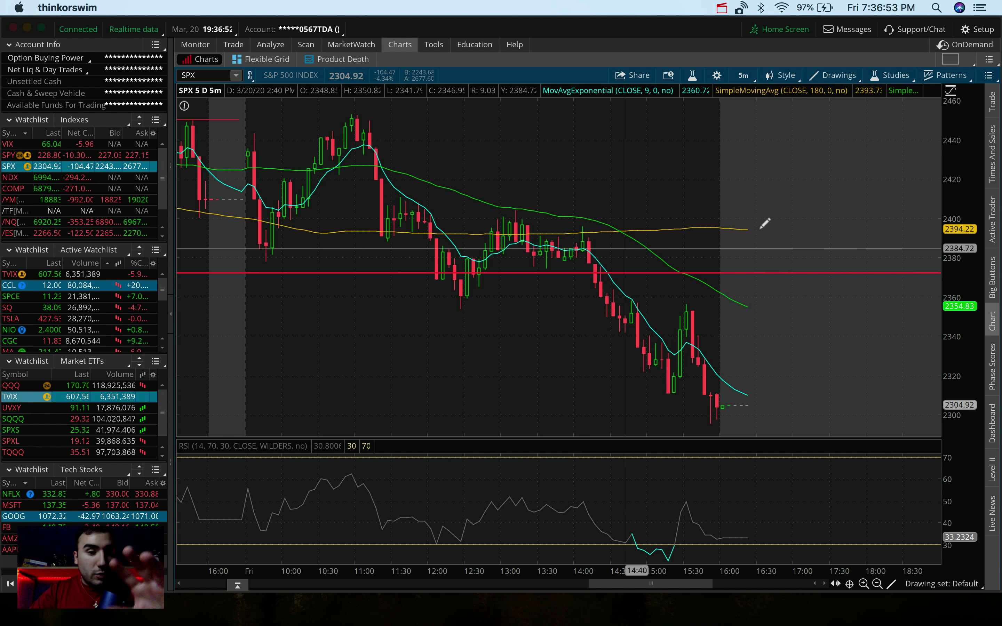
scroll(761, 203, "down", 5)
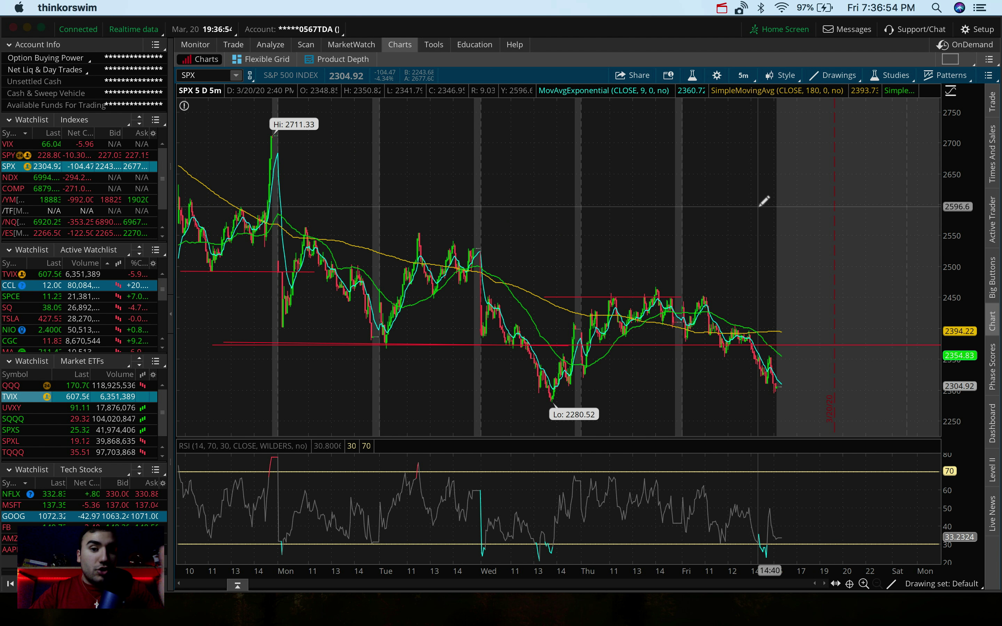
left_click(747, 75)
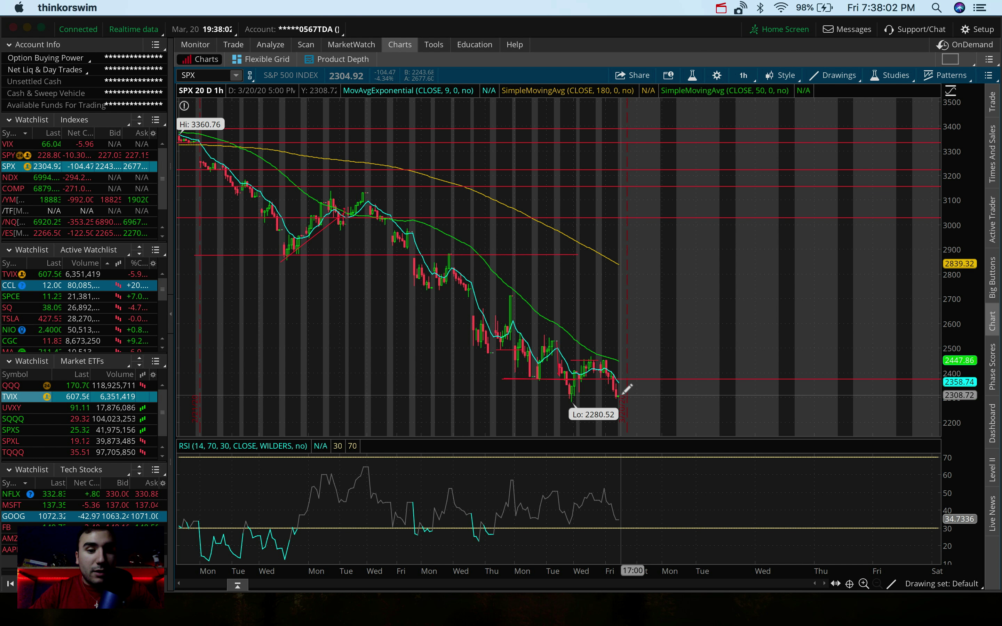
left_click(17, 238)
type("$DJI")
Step: Add $DJI to the Indexes watchlist and chart it at 1 D 1m, then 5 D 5m
key("Return")
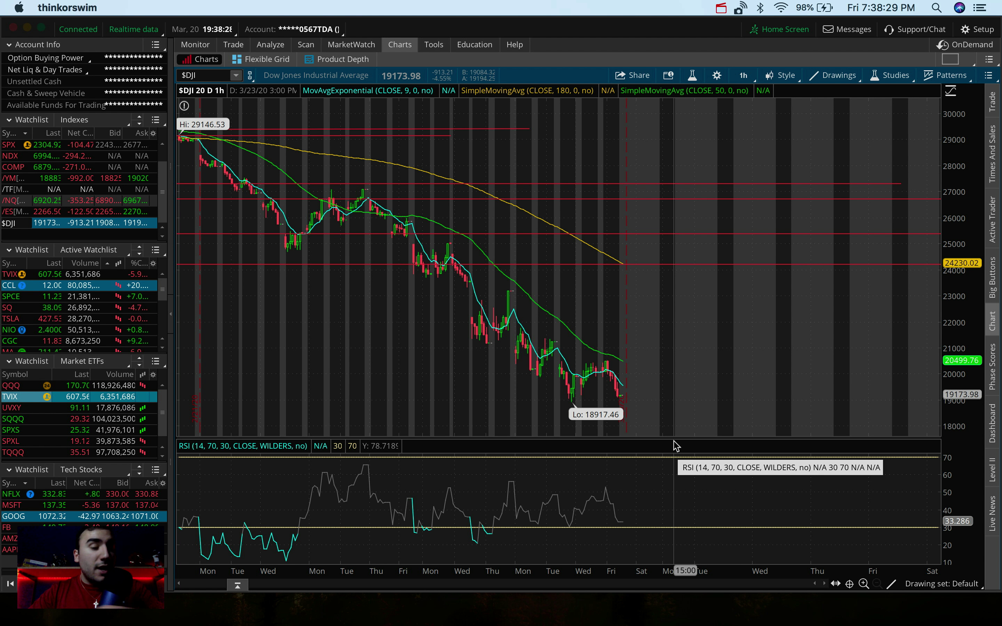
left_click(743, 75)
left_click(745, 93)
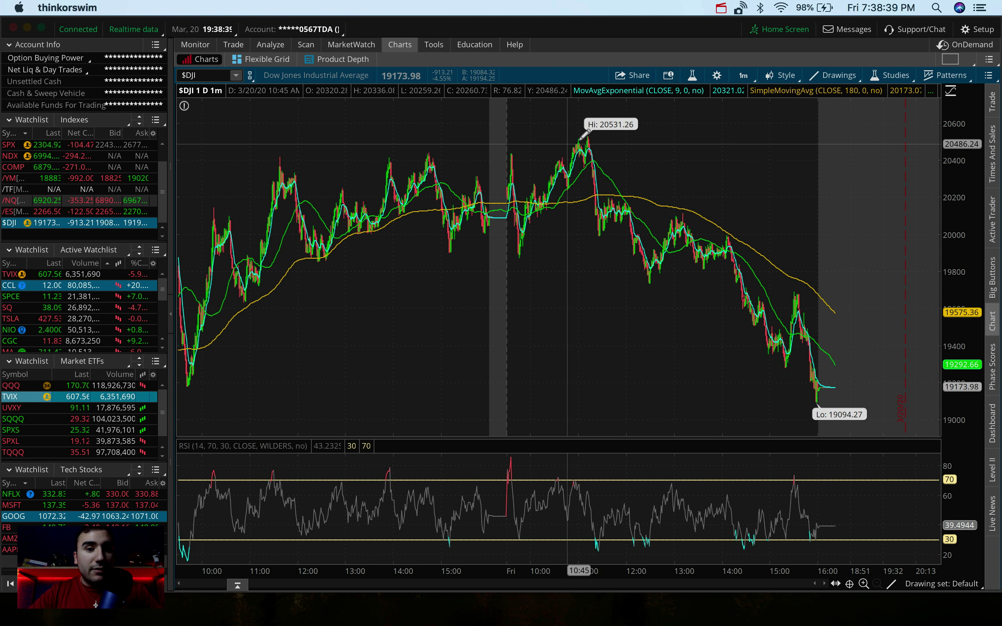
left_click(743, 74)
left_click(745, 106)
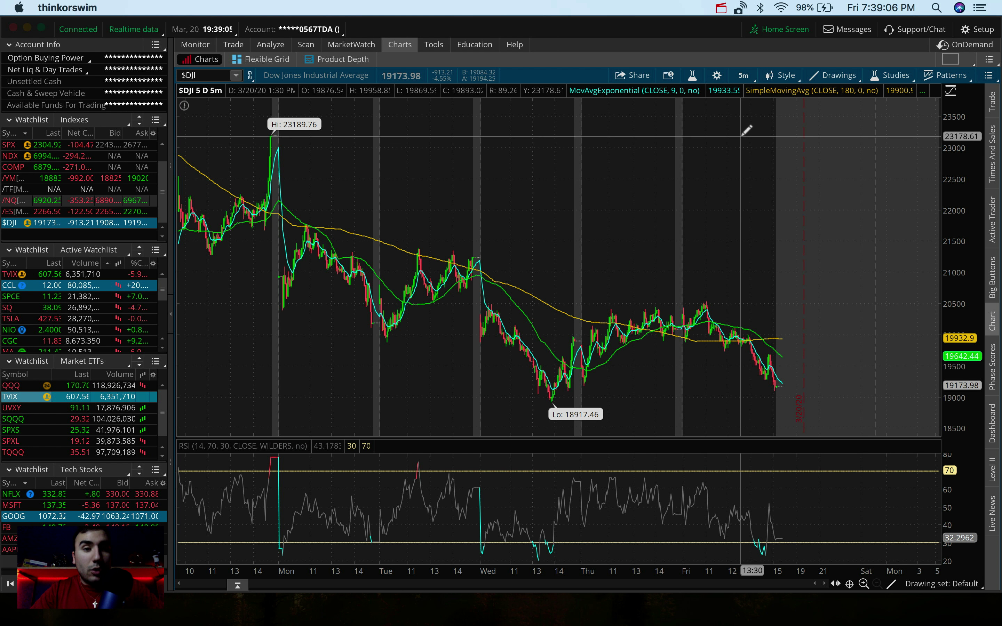
Step: Set the chart to 180 days of 4-hour candles and chart the NASDAQ-100 (NDX)
left_click(743, 75)
left_click(745, 143)
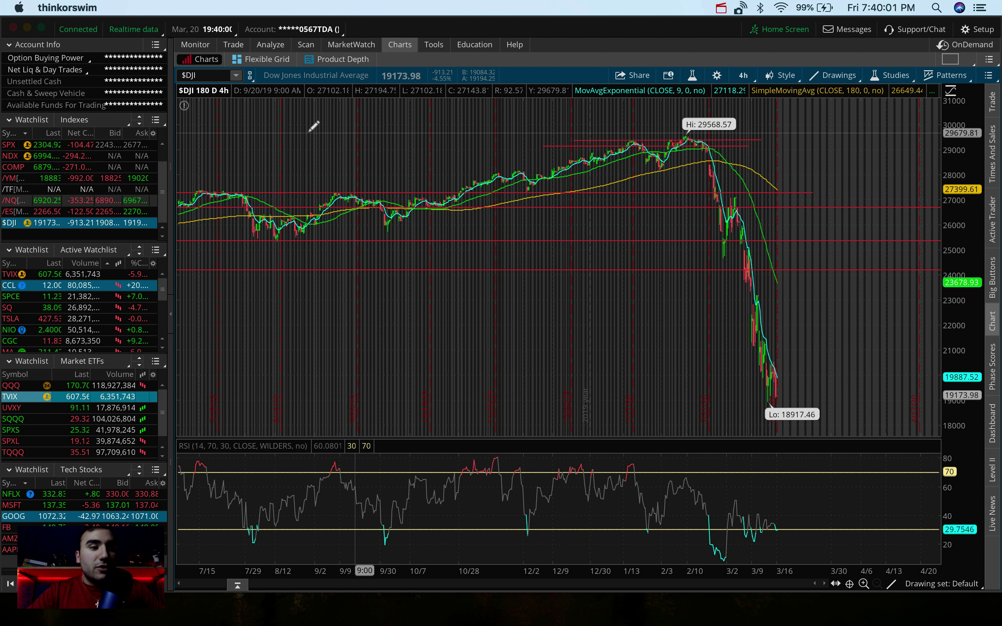
left_click(13, 157)
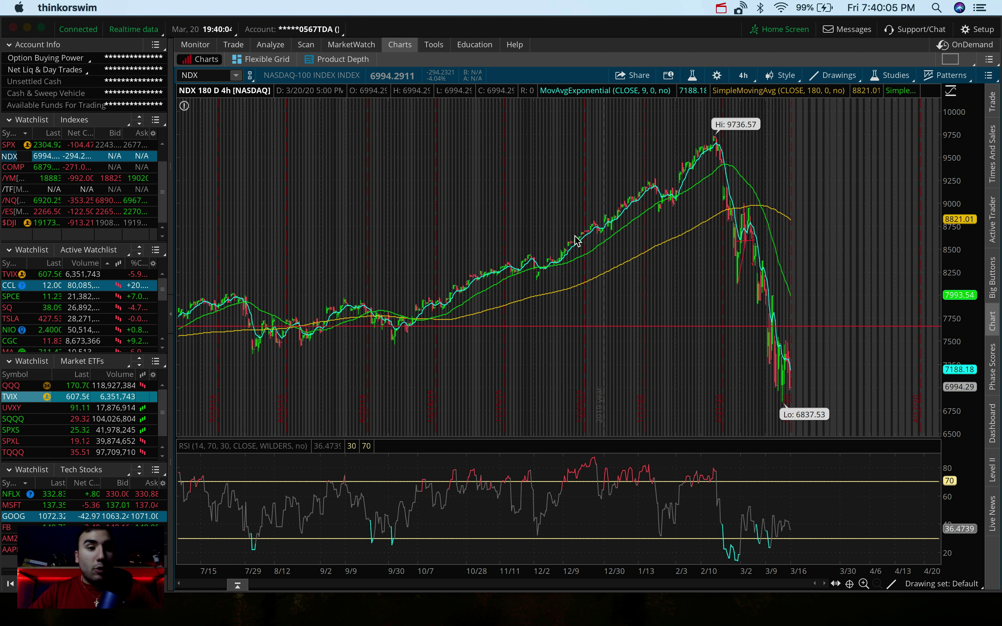
left_click(743, 75)
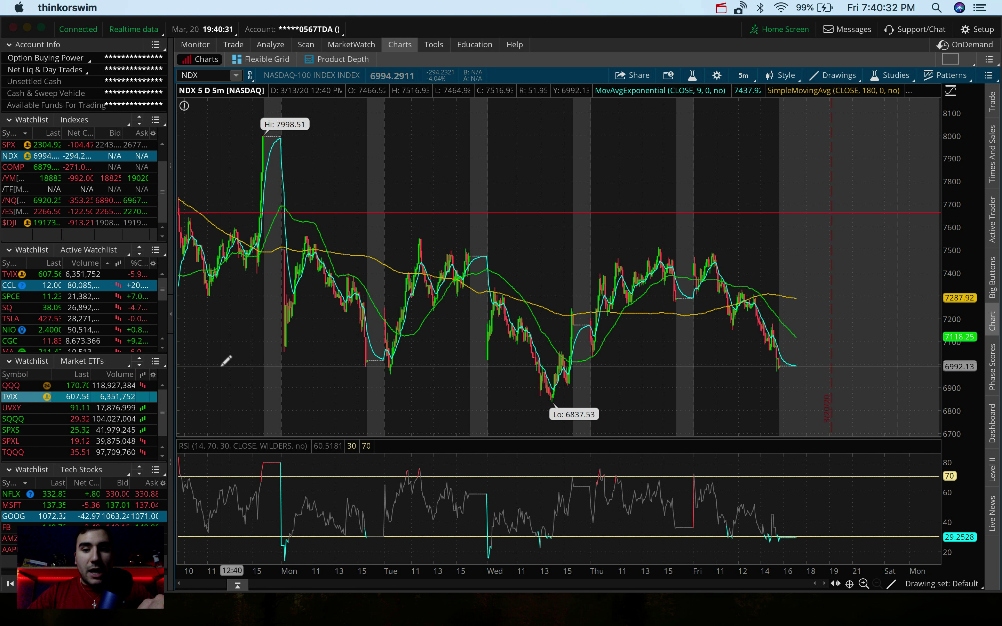
Step: Return NDX to 180 D 4h candles, then load SPX into the chart
left_click(743, 75)
left_click(721, 232)
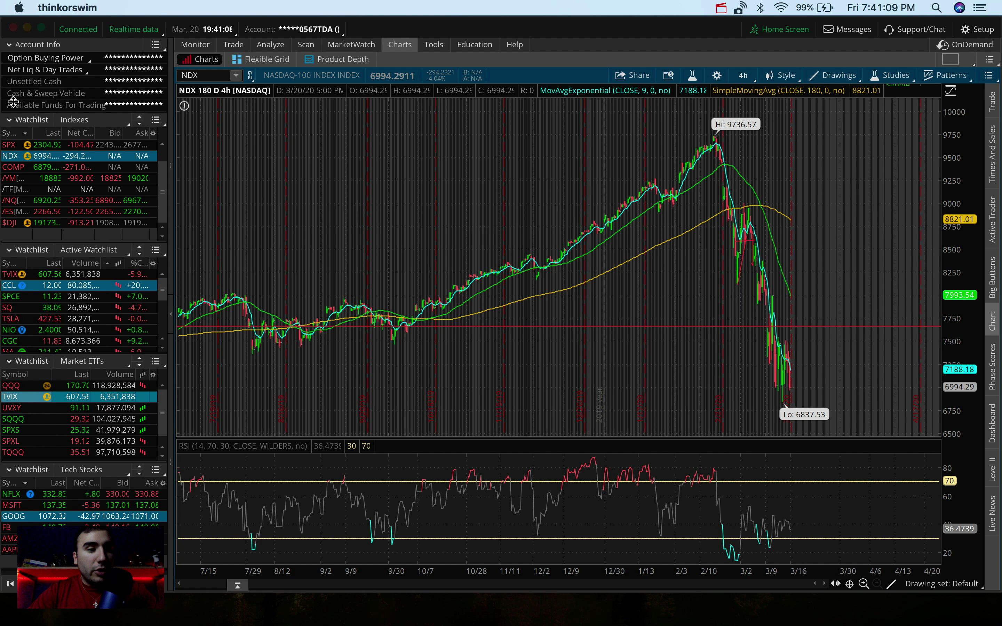
left_click(5, 145)
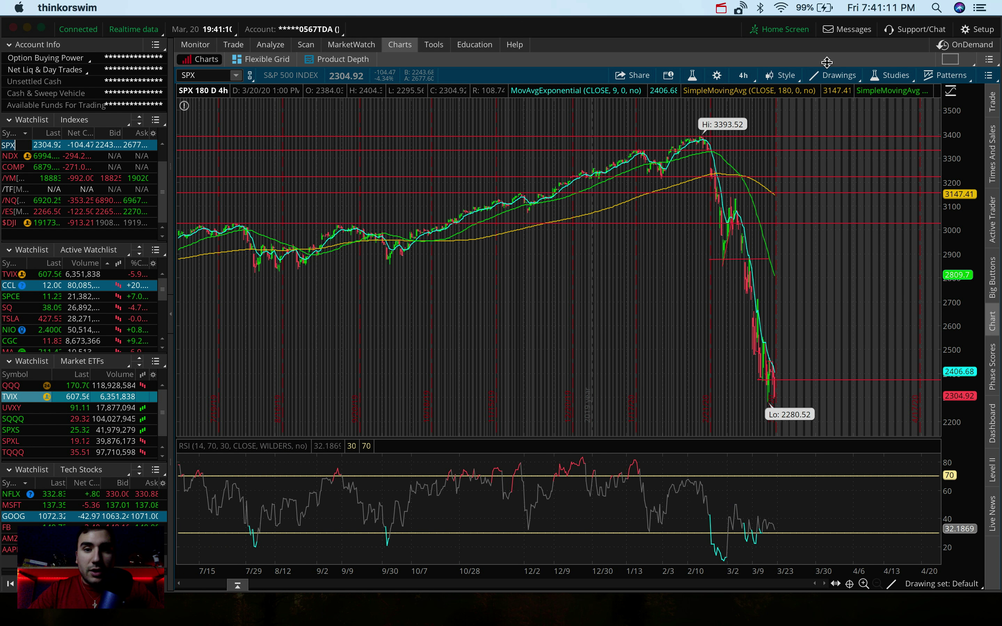
Step: Set SPX to 20 D 1h, then 90 D 2h, and cancel a started price-drop measurement
left_click(745, 74)
left_click(725, 192)
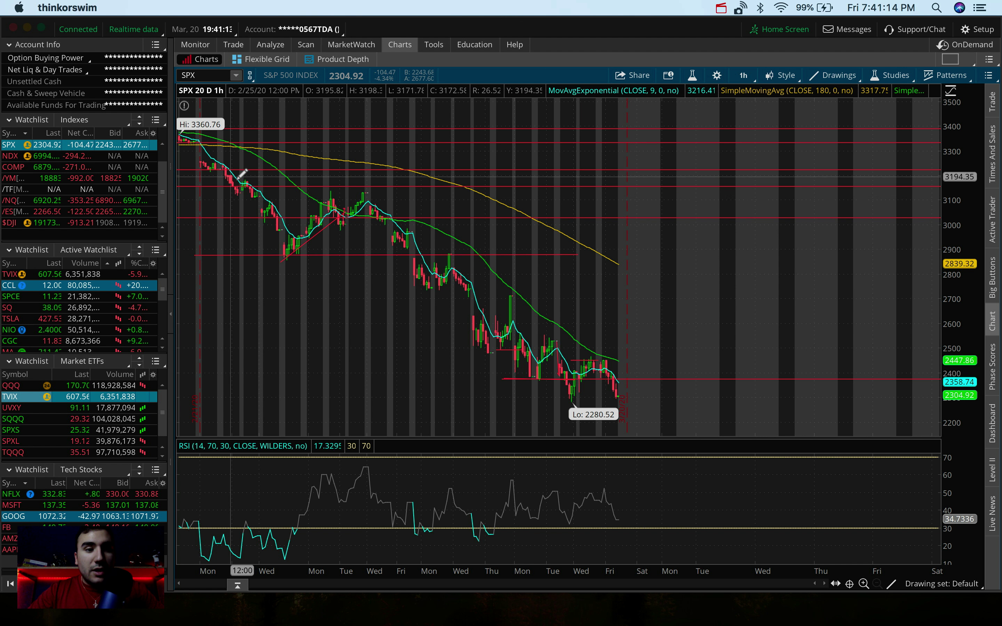
left_click(743, 75)
left_click(725, 224)
left_click(768, 398)
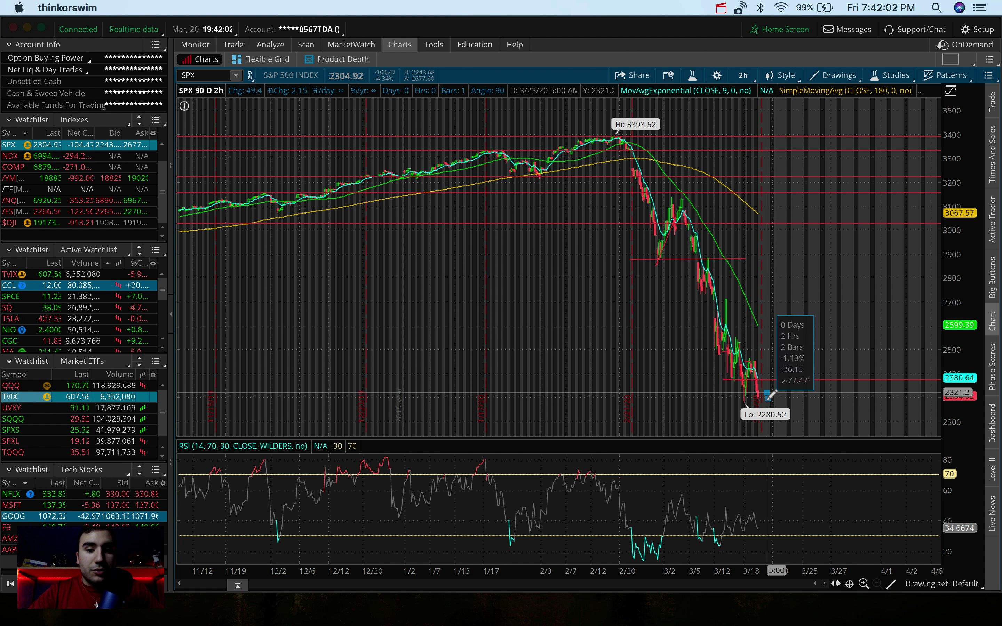
key("Escape")
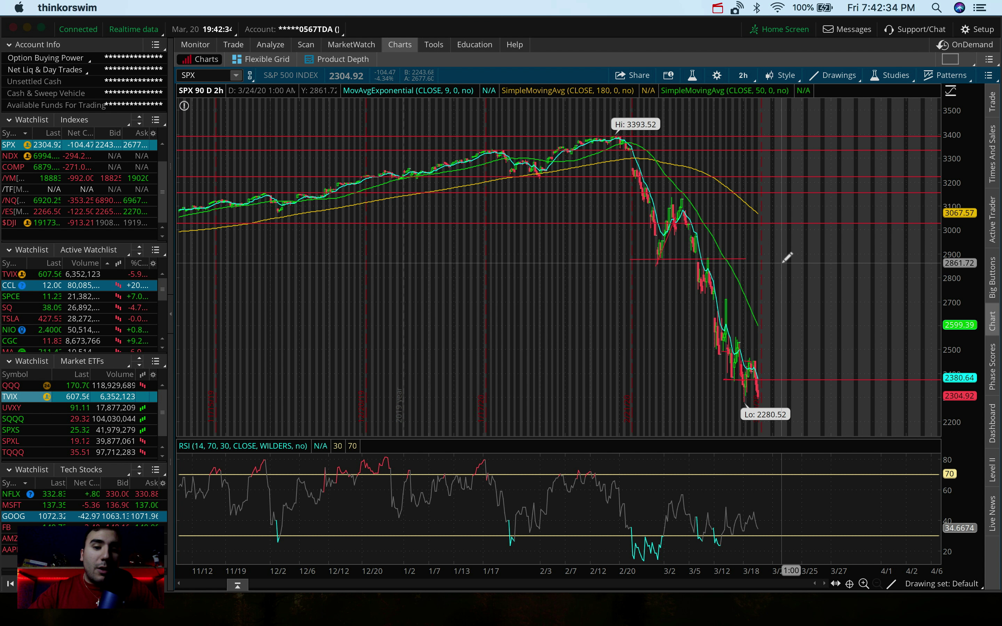
Step: Switch the SPX chart to 5 days of 5-minute bars
left_click(743, 74)
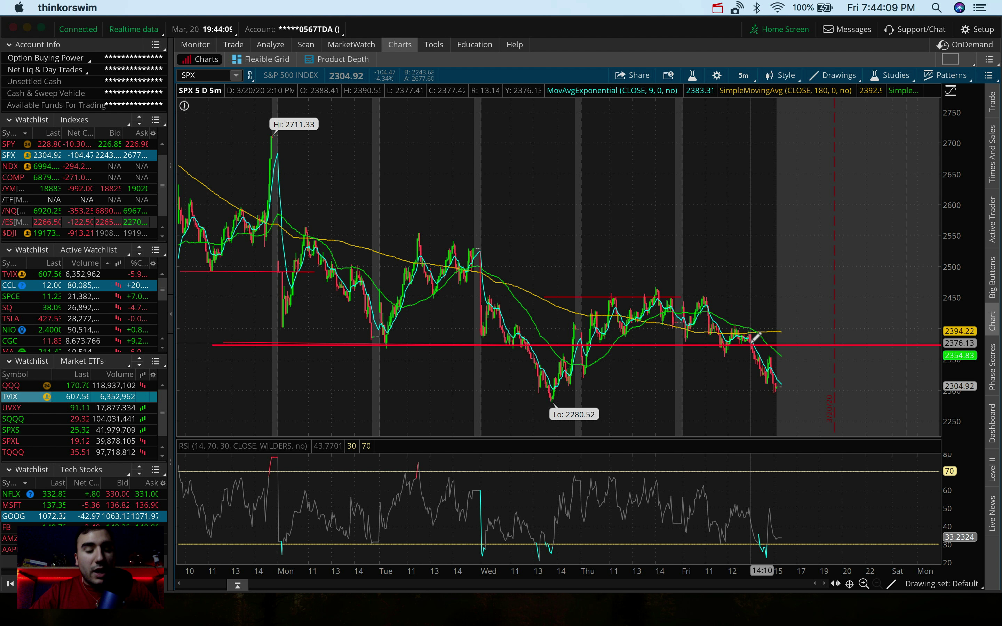
Step: Load SPXS into the chart by entering it in the symbol box
mouse_move(753, 339)
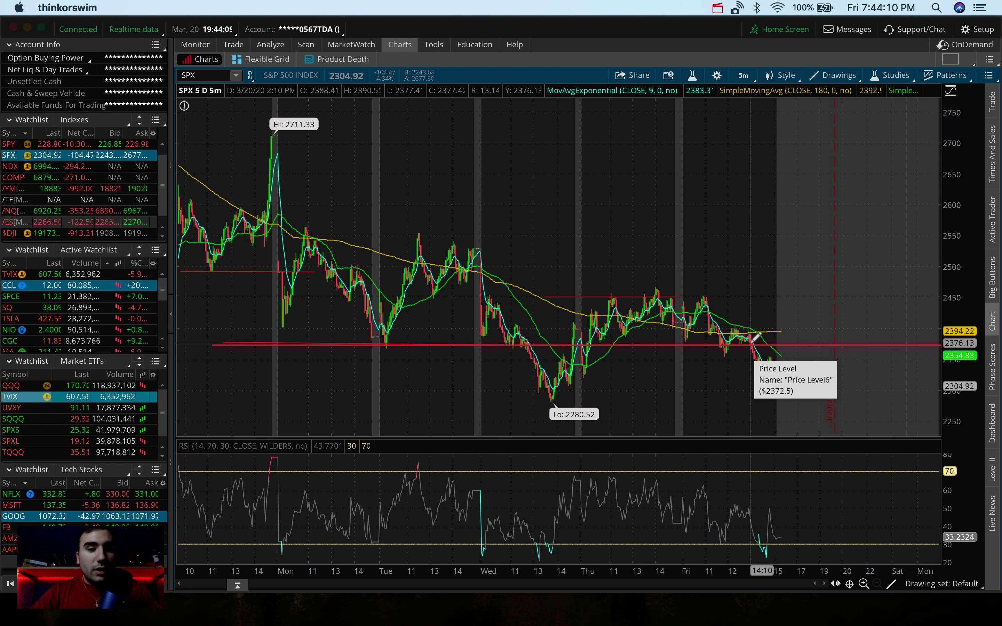
left_click(207, 75)
type("SPXS")
key("Return")
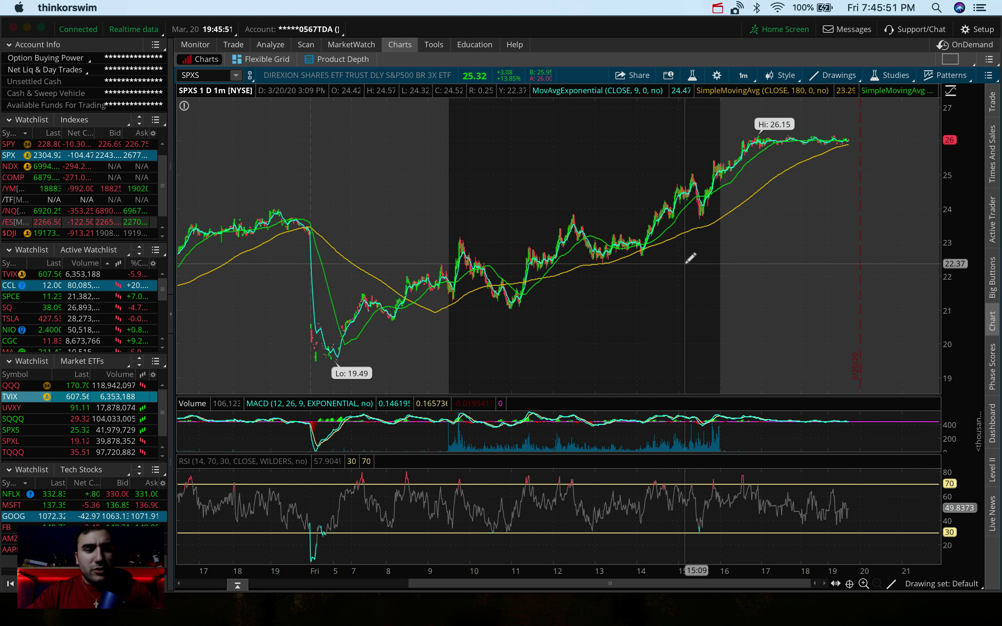
Step: Chart TVIX from the Market ETFs watchlist
left_click(10, 397)
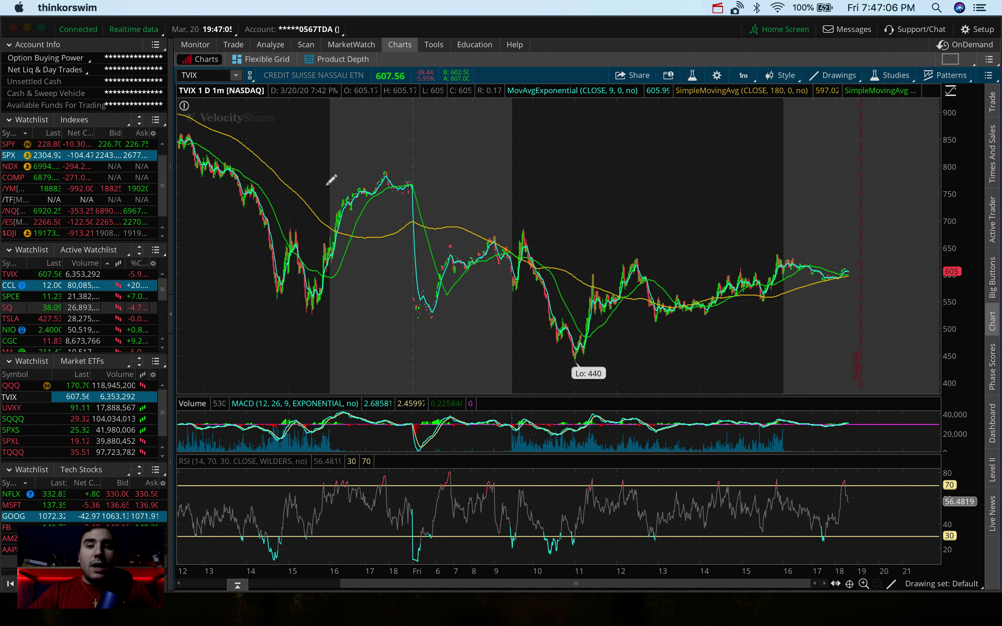
Step: Set TVIX to 180 days of 4-hour bars, then load Carnival (CCL) onto the chart
left_click(743, 75)
left_click(729, 235)
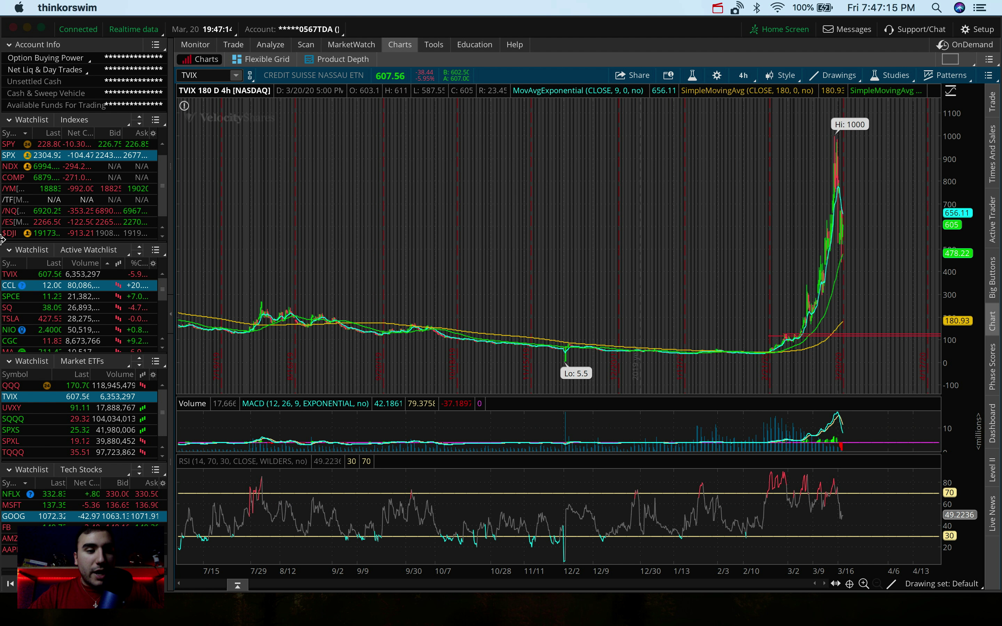
left_click(13, 285)
left_click(744, 74)
left_click(729, 176)
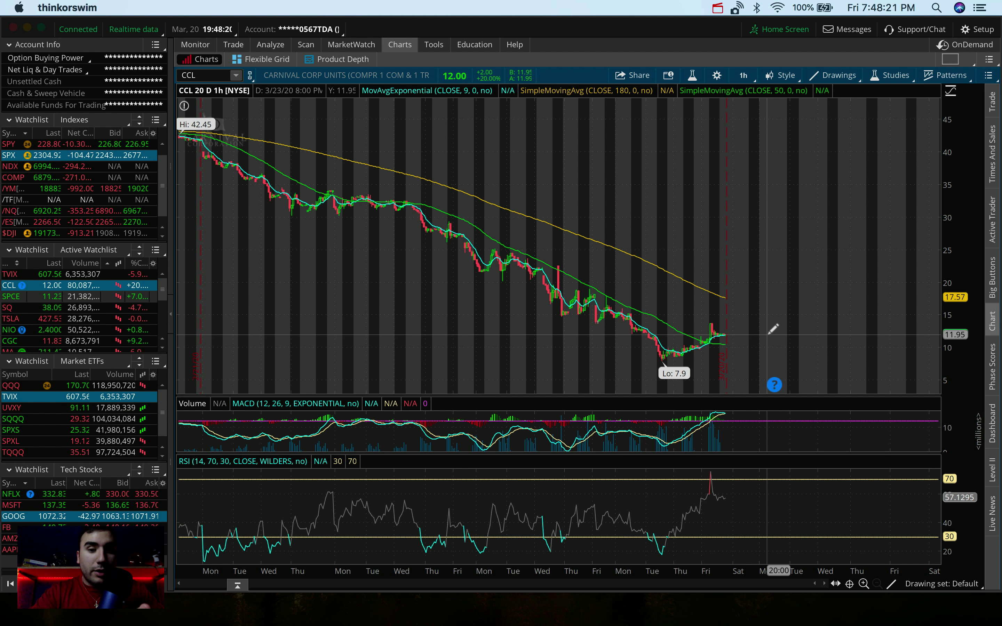
left_click(199, 75)
type("RCL")
Step: Chart Royal Caribbean (RCL), then enter BA in the symbol box for Boeing
key("Return")
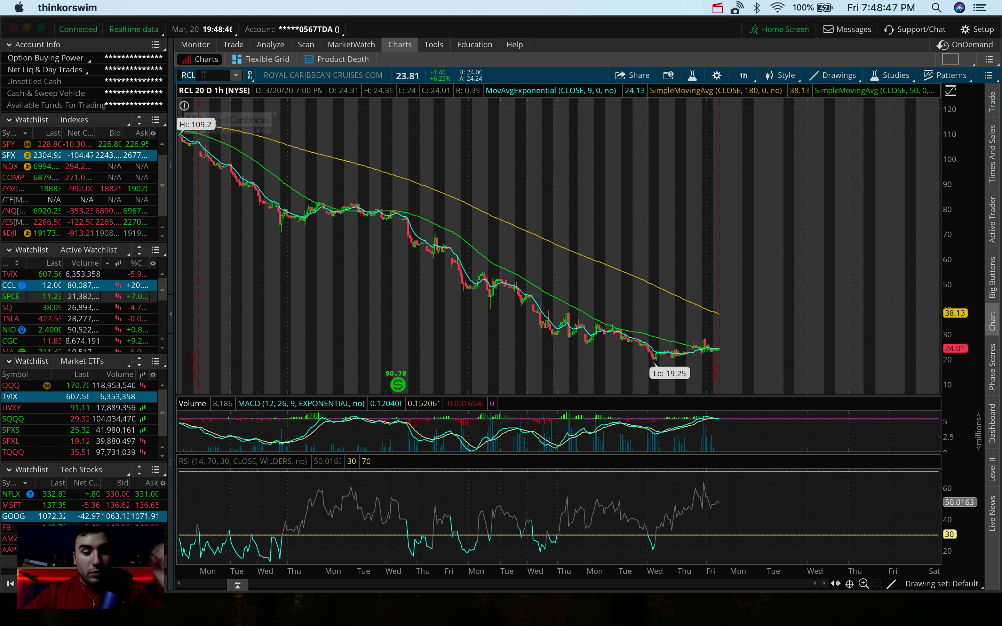
left_click(204, 74)
type("BA")
key("Return")
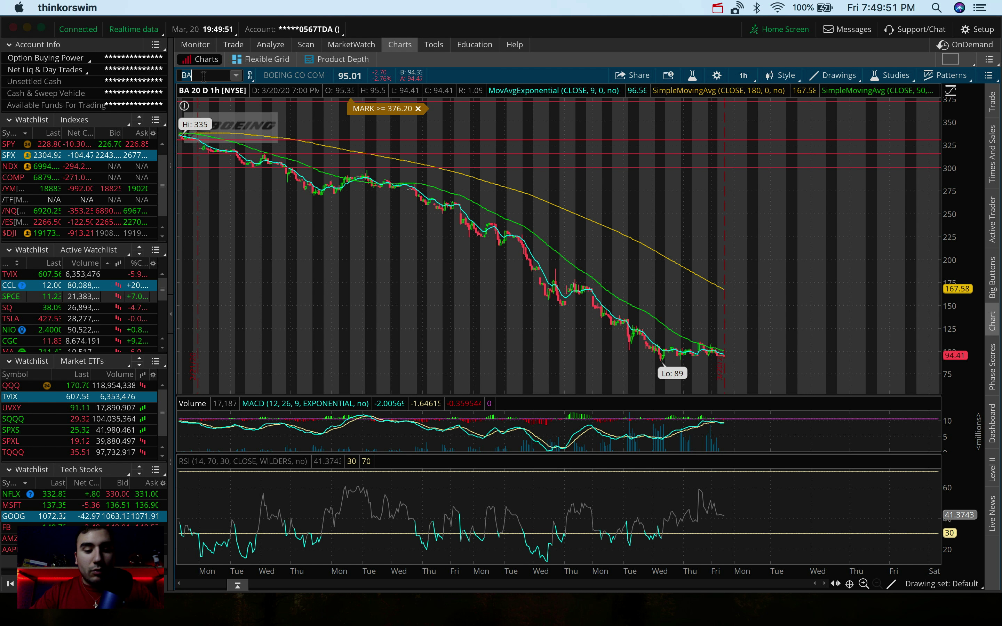
Step: Switch the chart from Boeing to American Airlines (AAL)
key("BackSpace")
key("BackSpace")
type("AAL")
key("Return")
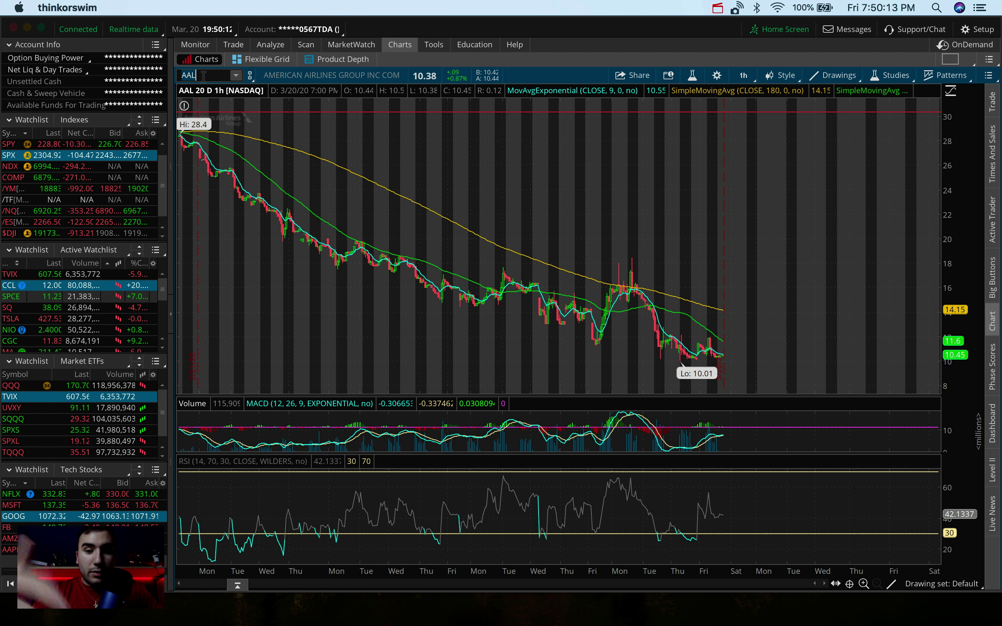
Step: Replace AAL with Delta Air Lines (DAL) on the hourly chart
key("BackSpace")
key("BackSpace")
key("BackSpace")
type("DAL")
key("Return")
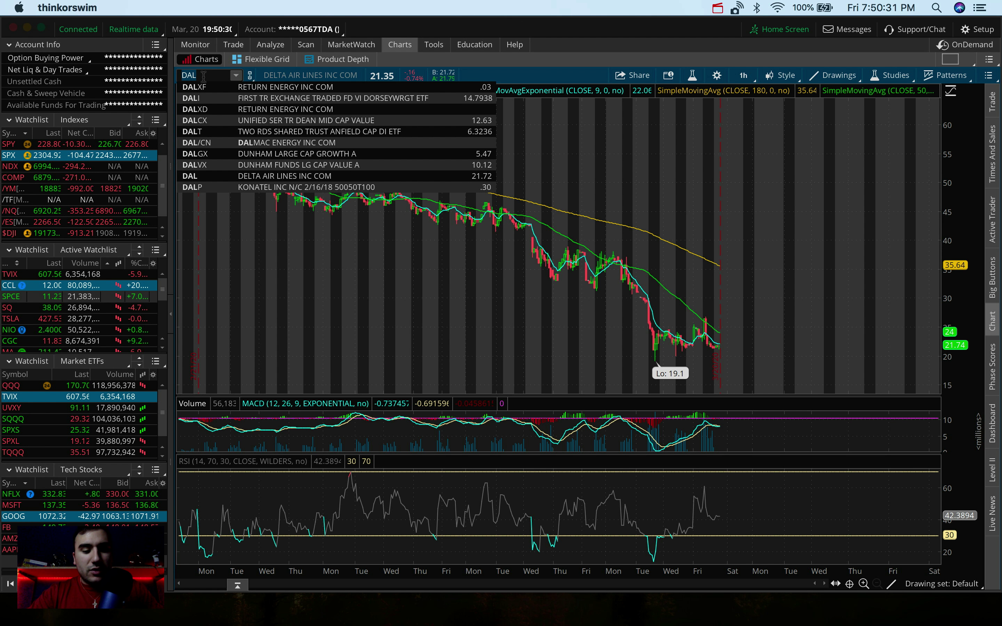
Step: Reload the American Airlines (AAL) 20-day hourly chart in place of DAL
key("BackSpace")
key("BackSpace")
key("BackSpace")
type("AAL")
key("Return")
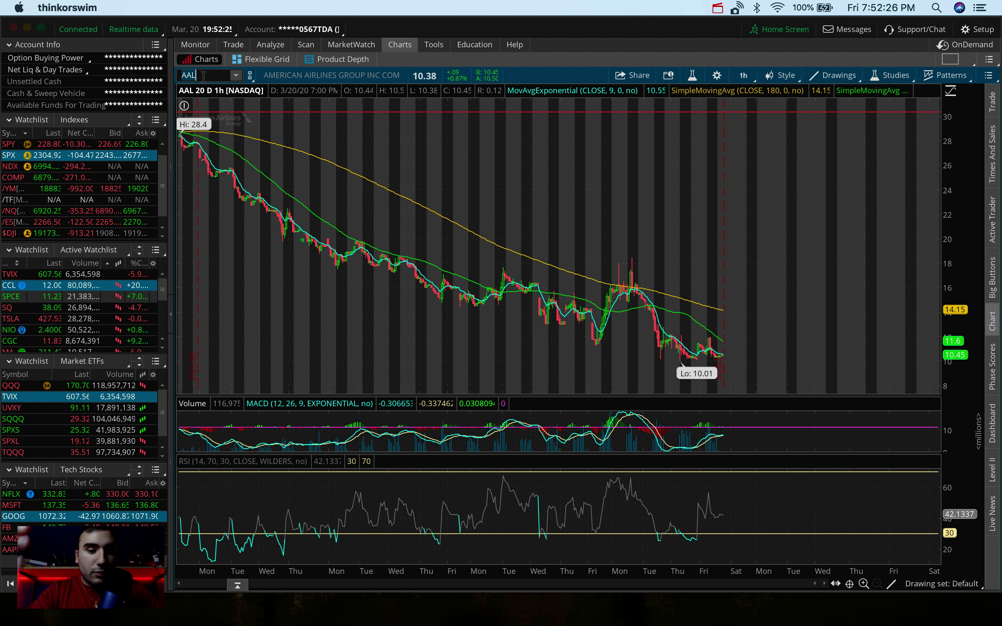
Step: Change the chart symbol from AAL to UBER
key("BackSpace")
key("BackSpace")
key("BackSpace")
type("UBER")
key("Return")
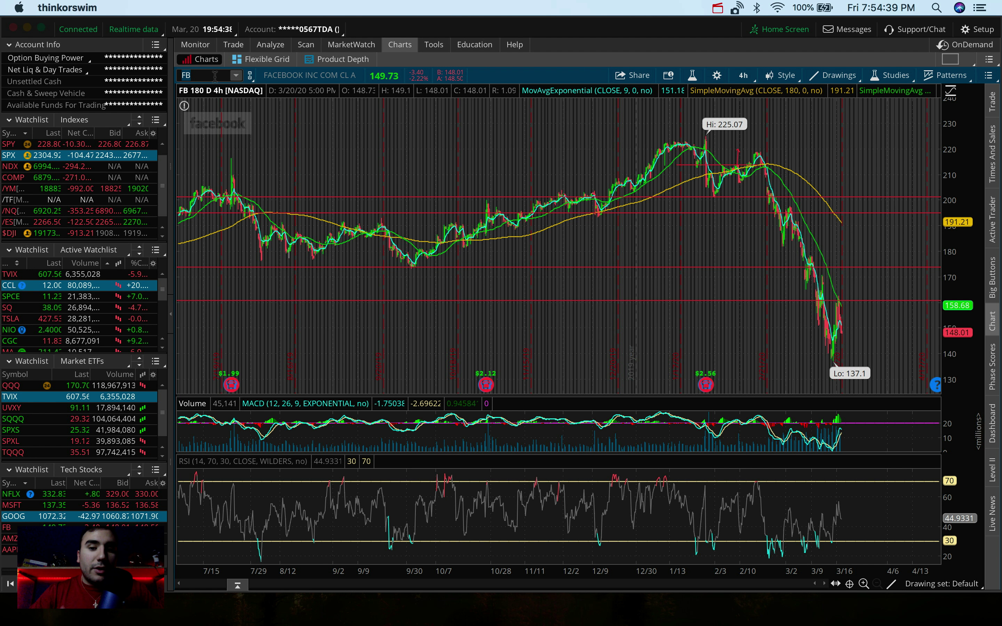
Step: Switch the chart from FB to Microsoft (MSFT)
left_click(215, 77)
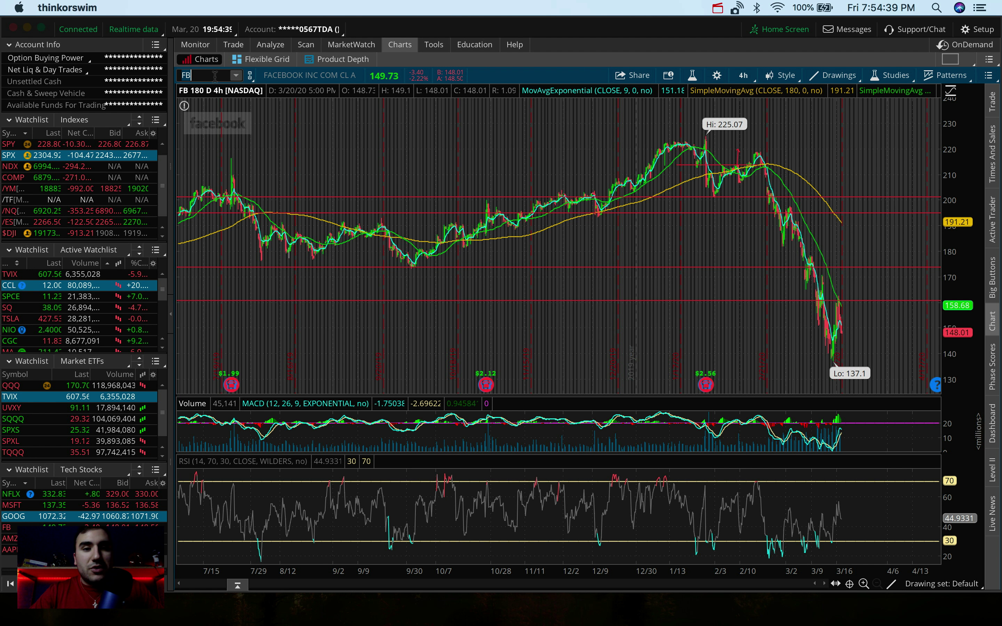
key("BackSpace")
key("BackSpace")
type("MSFT")
key("Return")
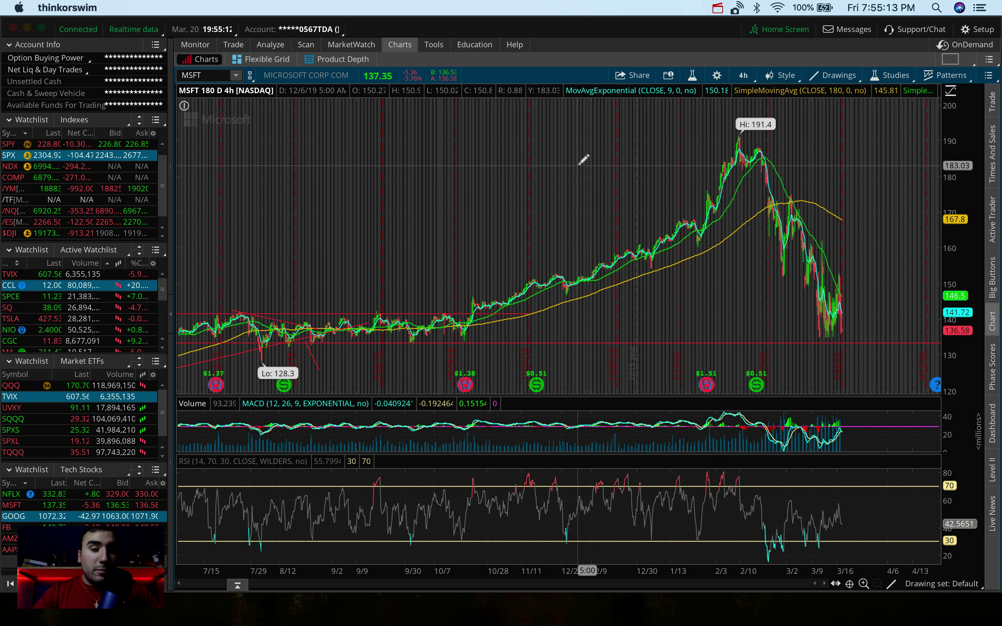
Step: Load Apple (AAPL) and dismiss the unfinished price-change measurement
left_click(200, 75)
key("BackSpace")
key("BackSpace")
key("BackSpace")
key("BackSpace")
type("AAPL")
key("Return")
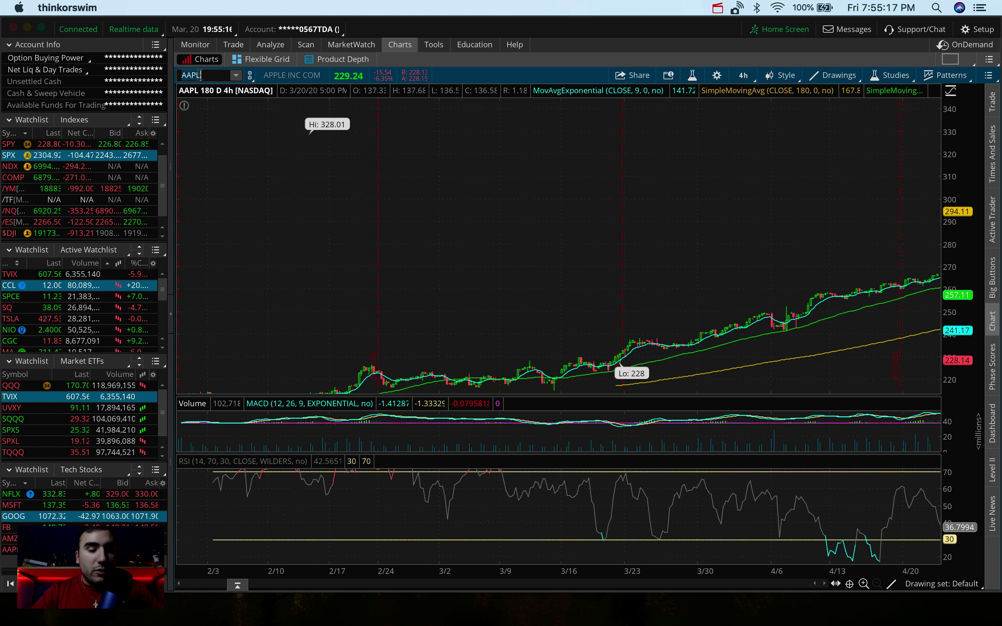
left_click(885, 295)
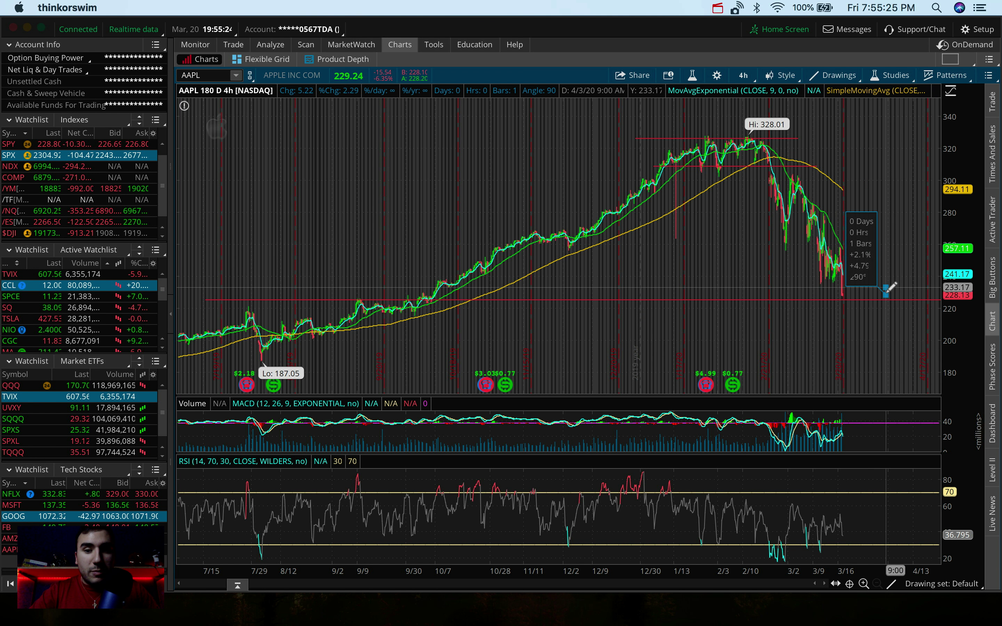
left_click(885, 295)
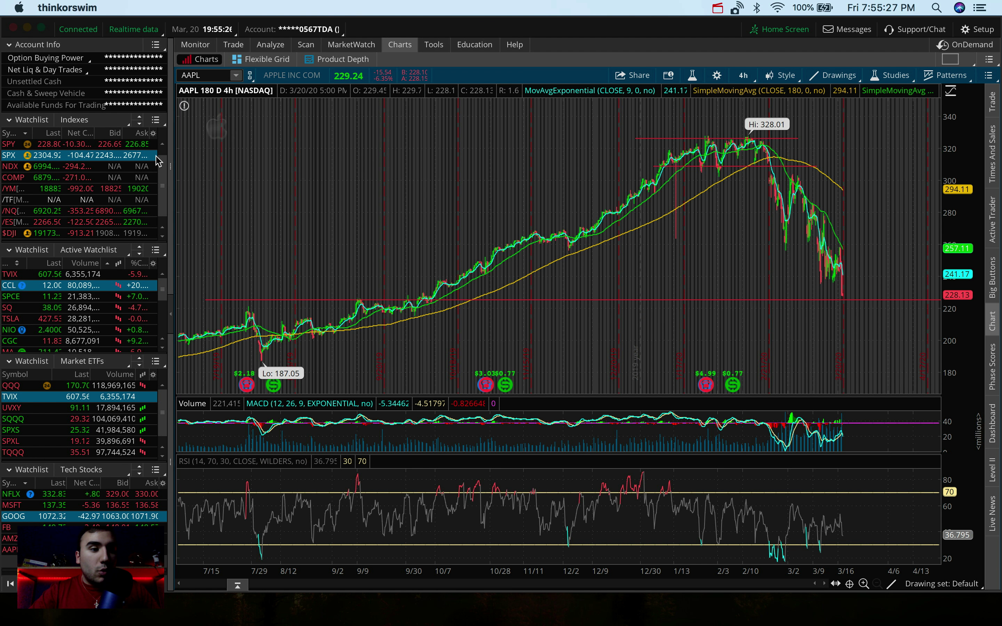
Step: Load GOOG on the 180-day 4-hour chart and cancel the stray price-change measurement
left_click(213, 74)
type("GOOG")
key("Return")
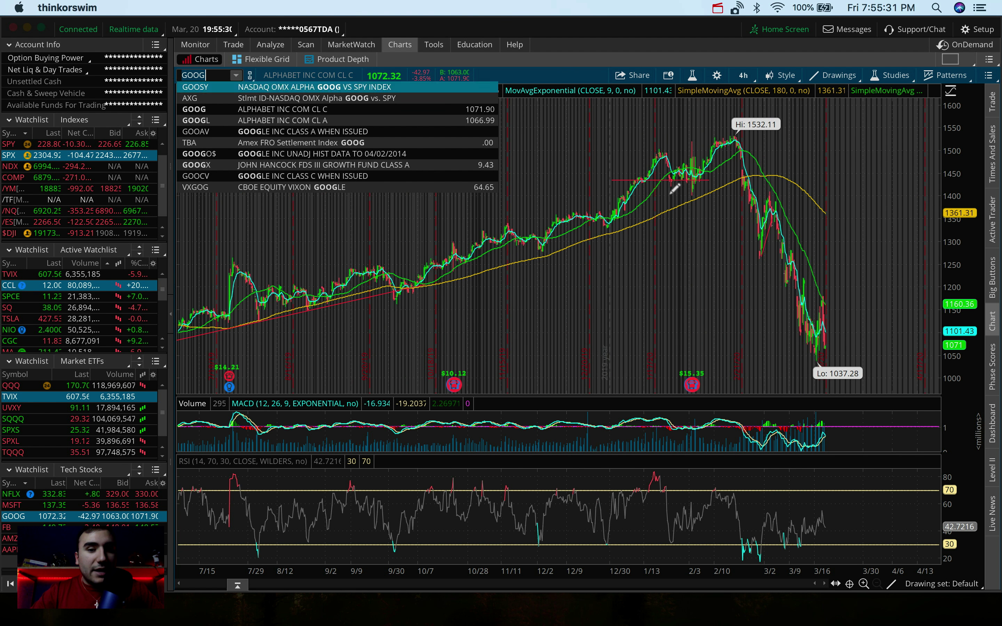
left_click(858, 258)
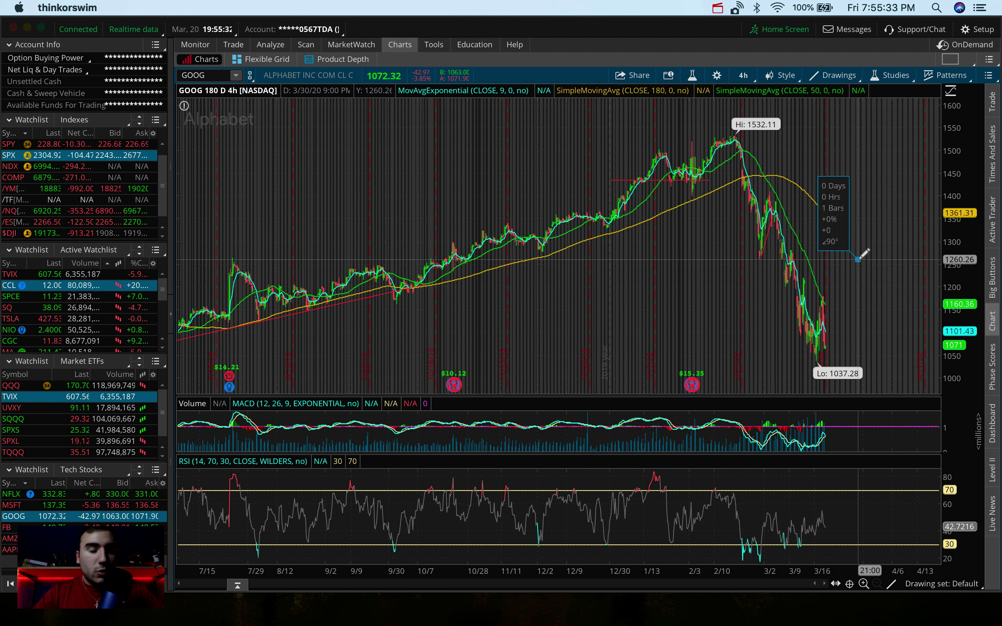
key("Escape")
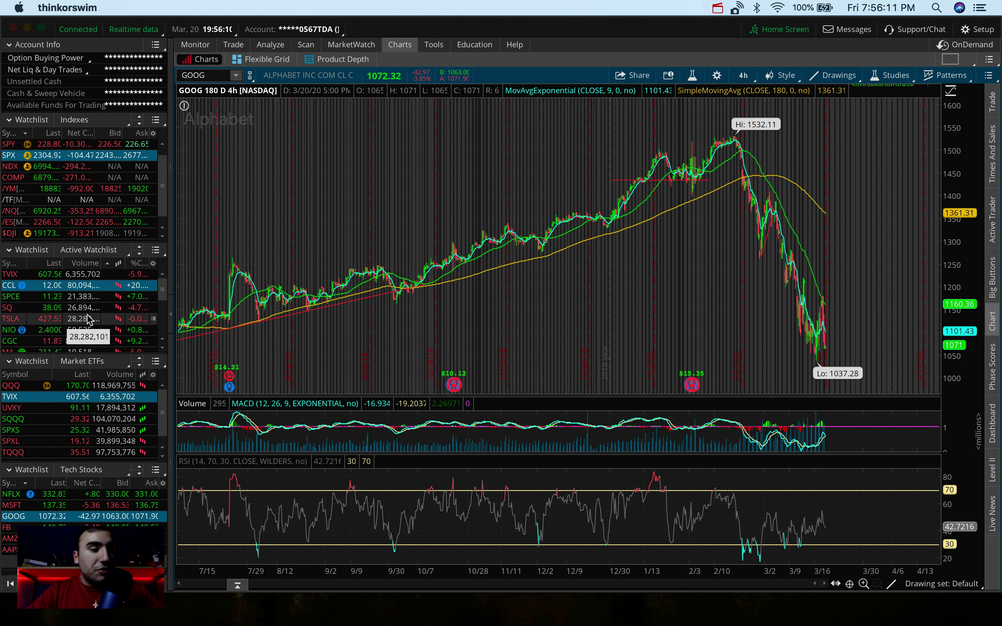
Step: Load /GC Gold Futures on the chart in place of GOOG
scroll(87, 319, "down", 3)
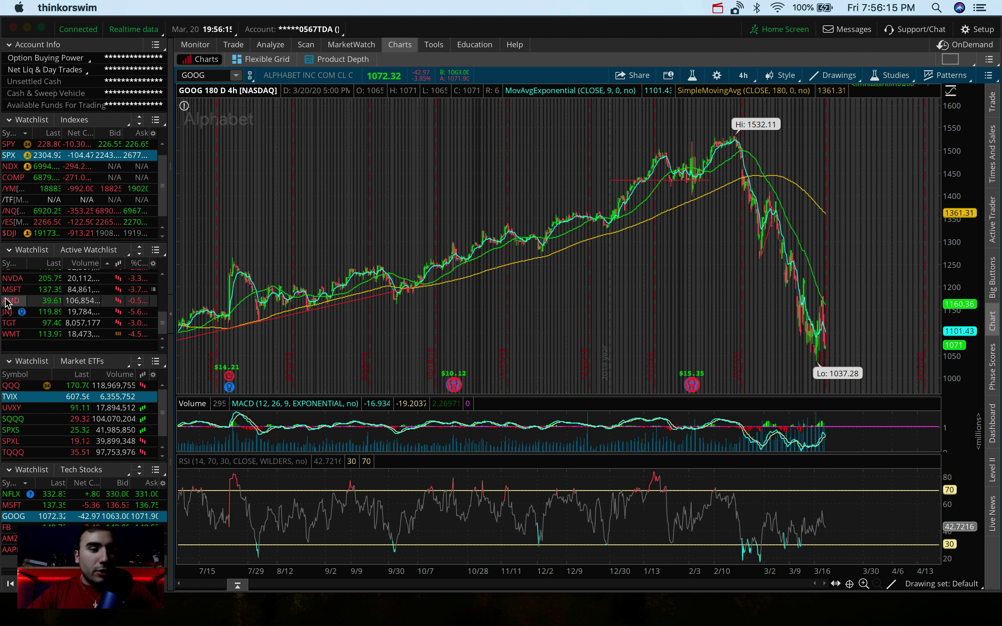
left_click(213, 73)
type("/GC")
key("Return")
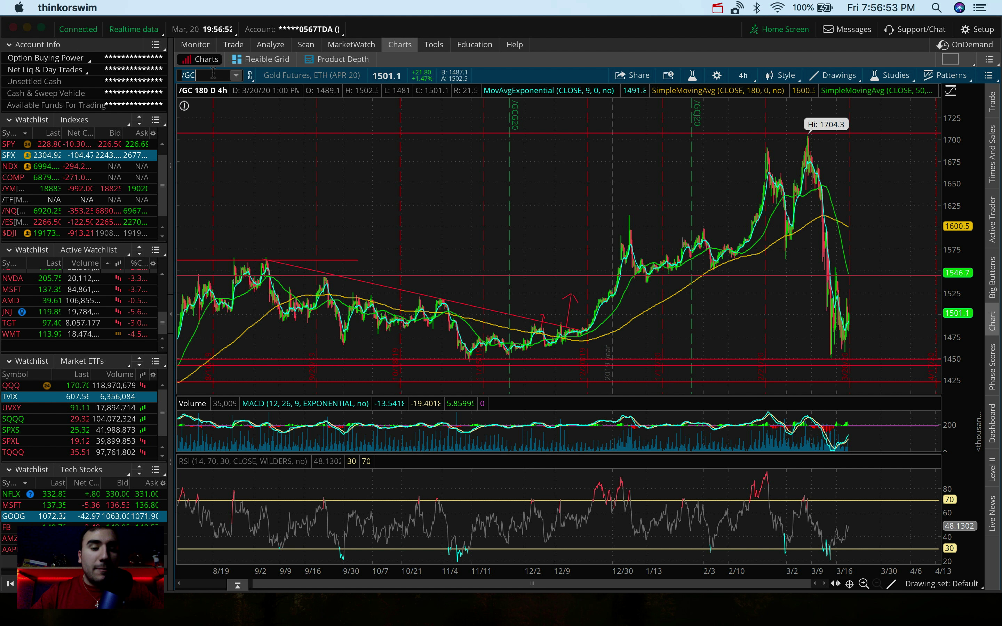
Step: Switch the chart from gold to /NG natural gas futures
key("BackSpace")
key("BackSpace")
key("BackSpace")
type("/NG")
key("Return")
Step: Chart UGAZ and zoom into its February–March 2020 4-hour bars
type("UGAZ")
key("Return")
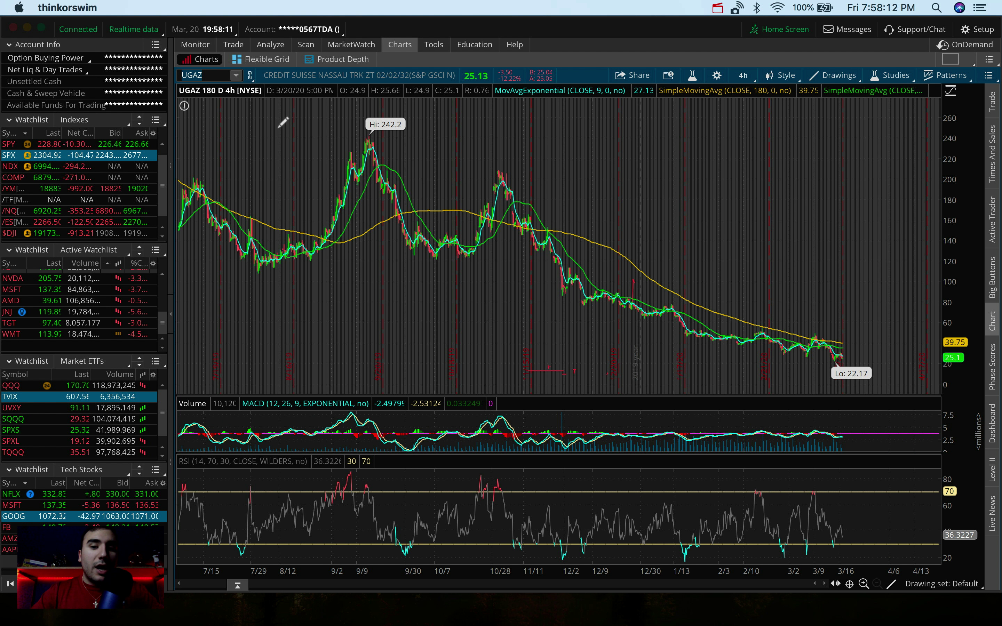
scroll(733, 331, "up", 5)
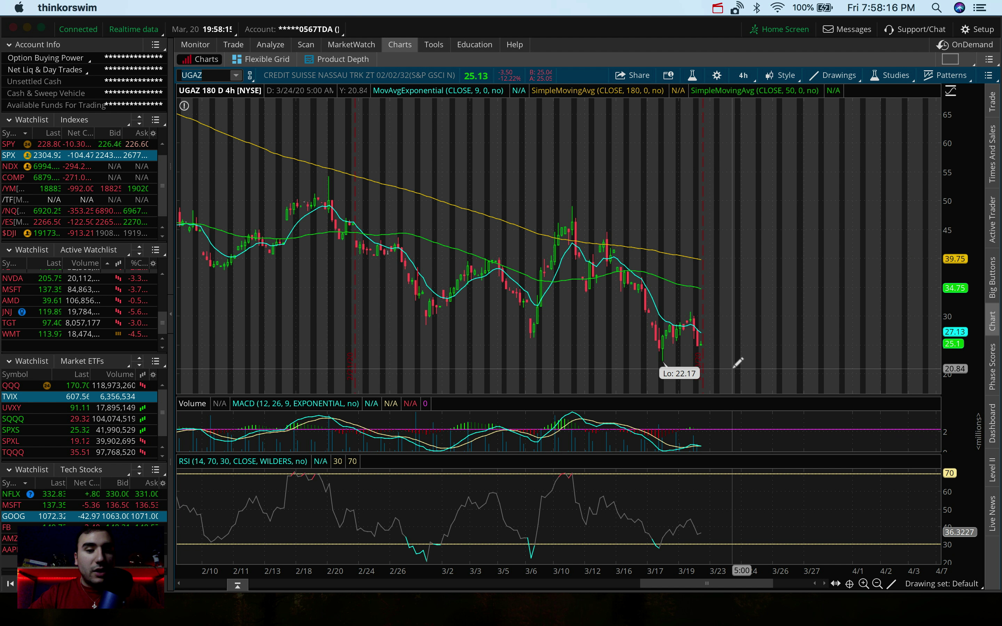